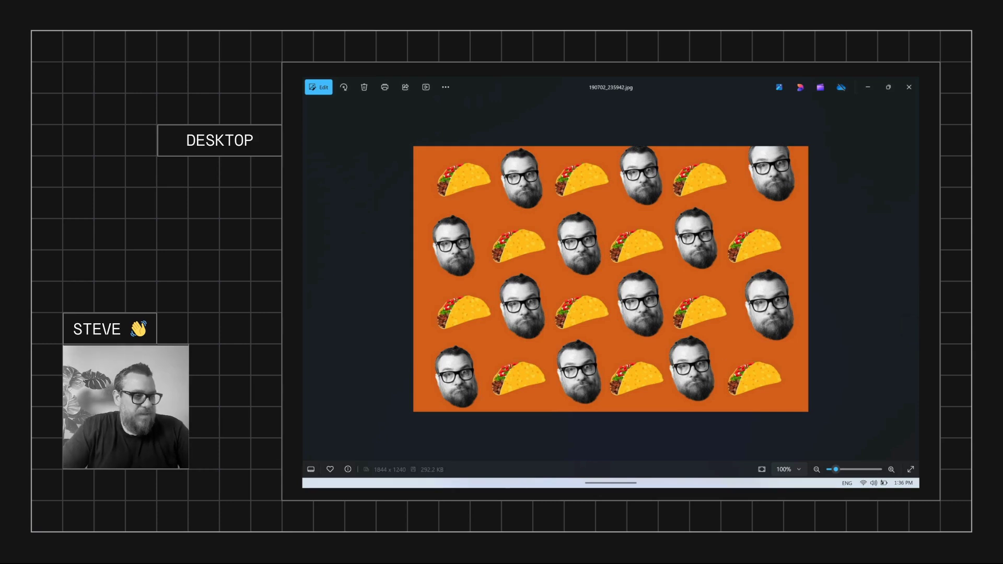
Move from the finished taco grid print in Photos to the Breeze FX Configurations page in Edge.
{"action": "left_click", "coordinate": [540, 472]}
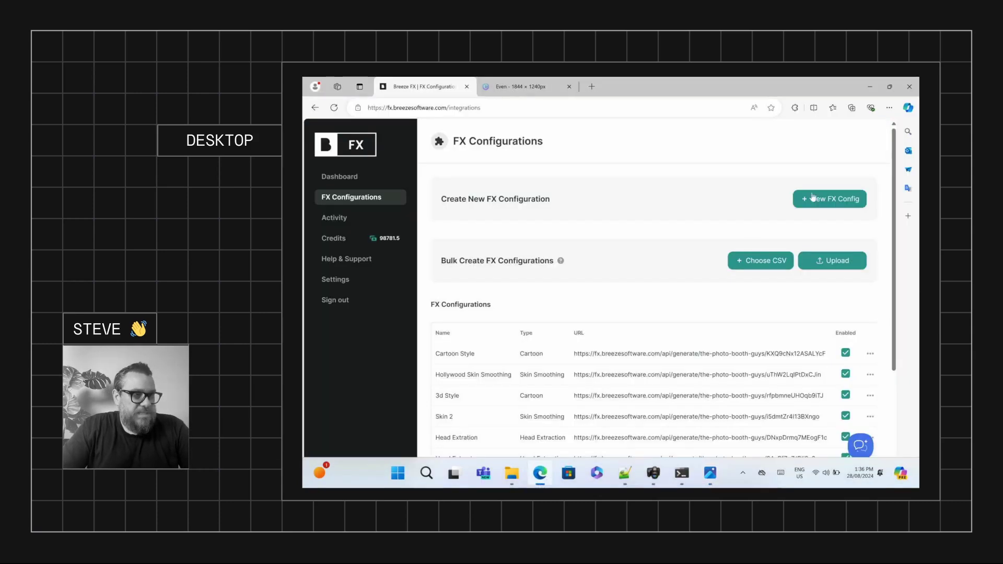
Start a new FX configuration named 'Head Extraction'.
{"action": "left_click", "coordinate": [831, 201]}
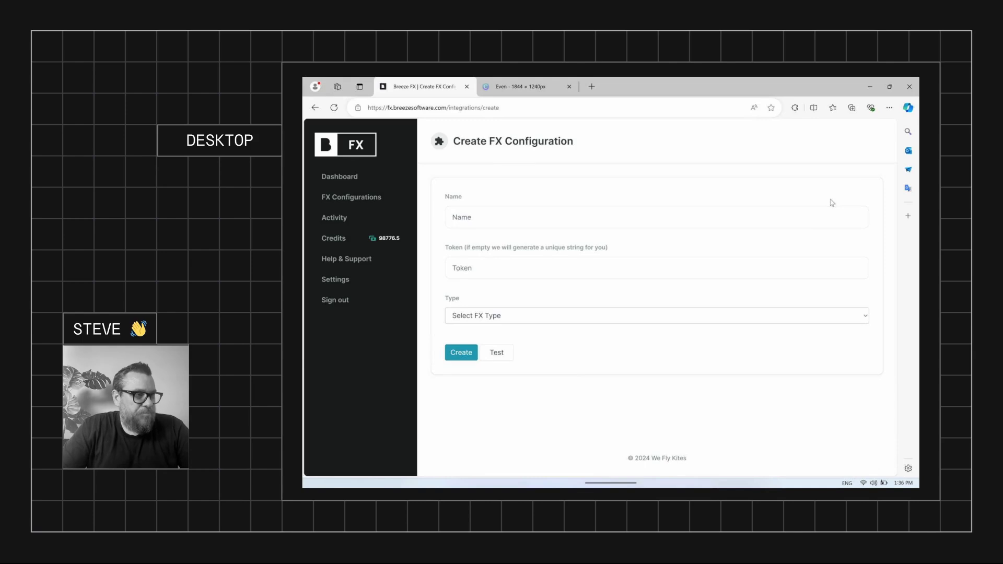
{"action": "left_click", "coordinate": [492, 216]}
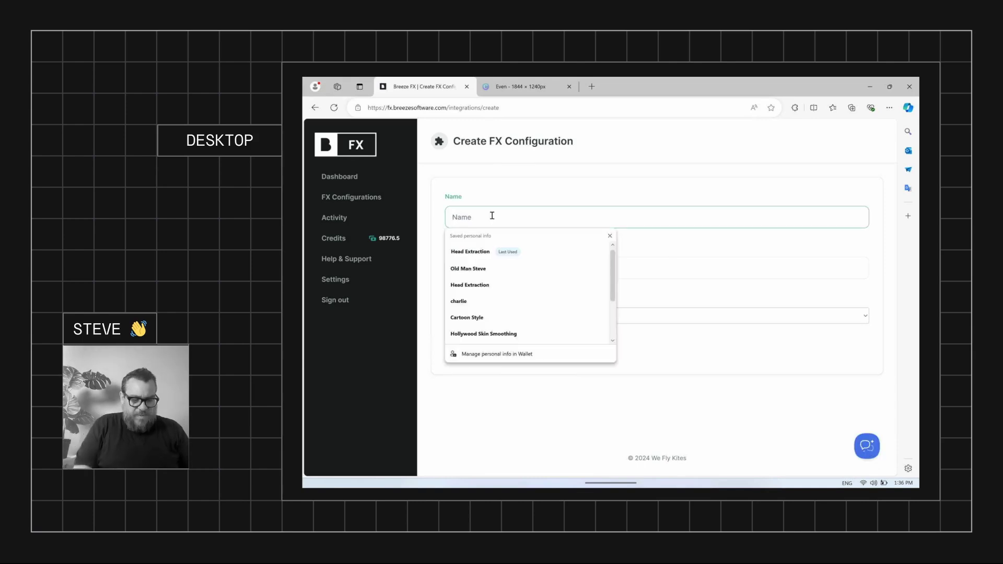
{"action": "type", "text": "Head Extraction"}
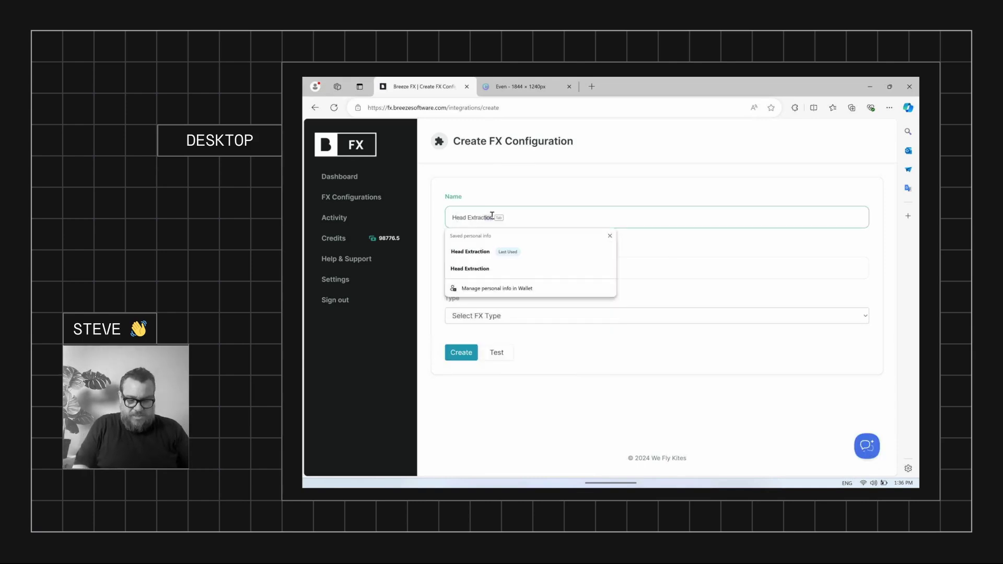
{"action": "key", "text": "Down"}
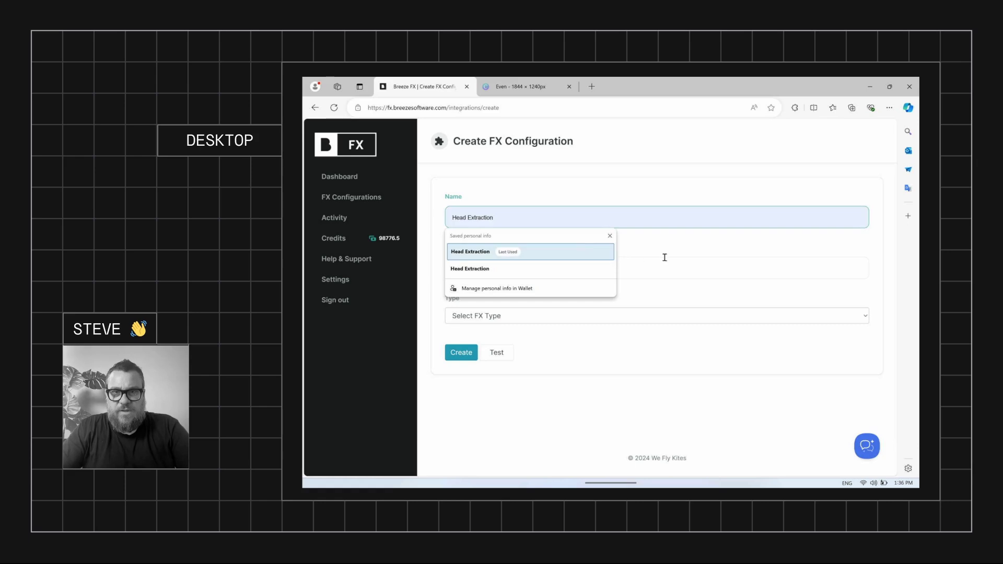
{"action": "left_click", "coordinate": [670, 260]}
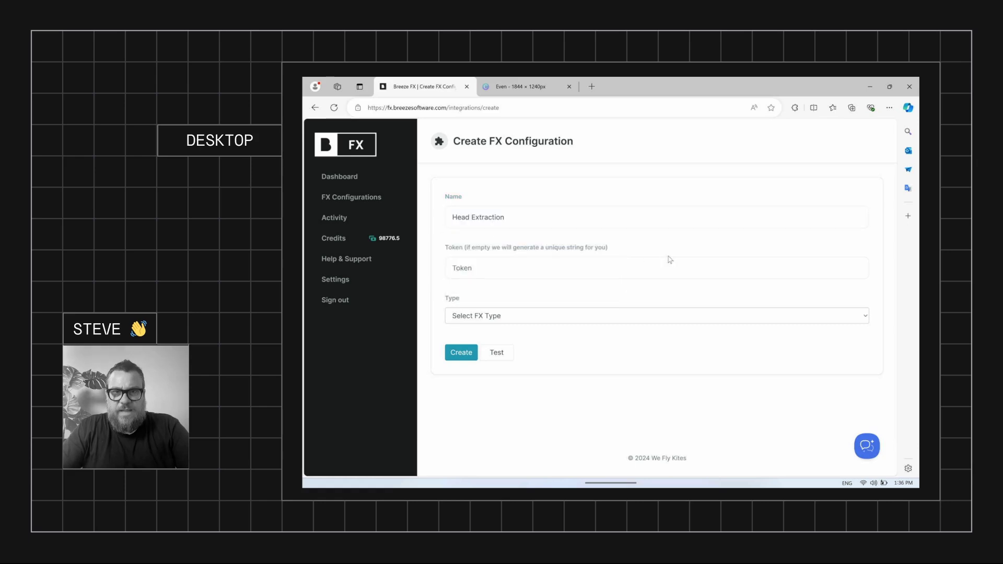
Give it the Head Extraction type, create it, and copy its URL.
{"action": "left_click", "coordinate": [507, 317]}
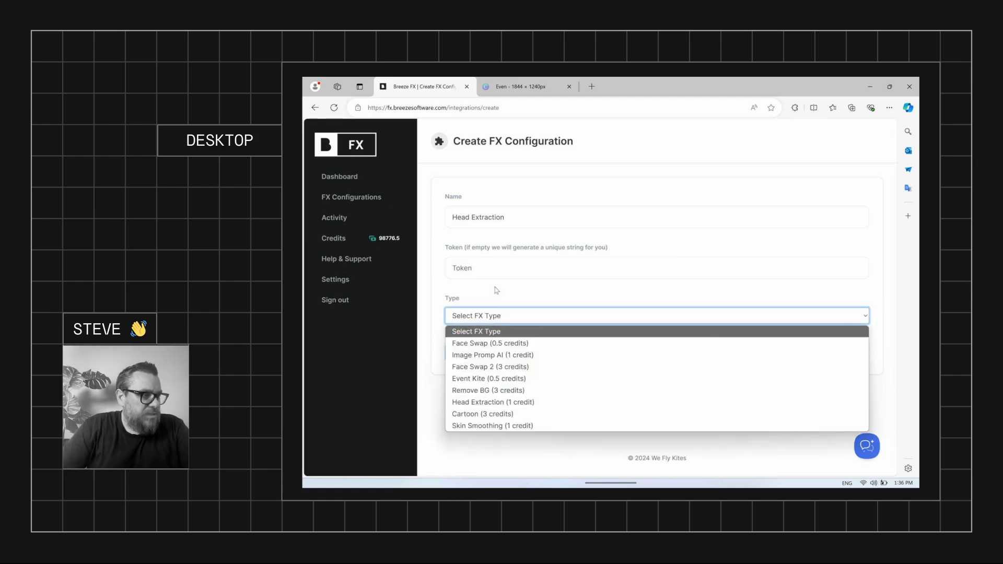
{"action": "left_click", "coordinate": [474, 403]}
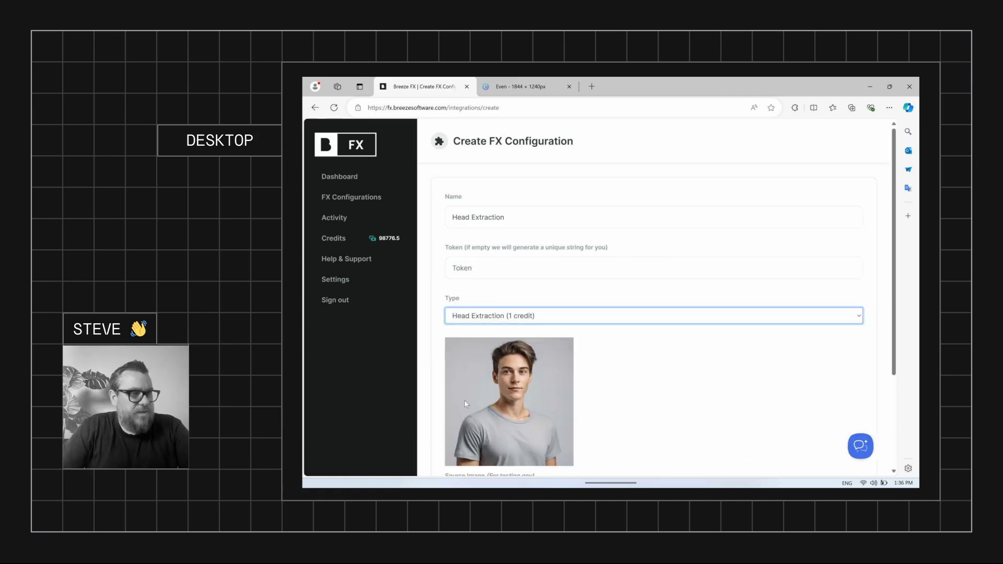
{"action": "scroll", "coordinate": [647, 381], "scroll_direction": "down", "scroll_amount": 3}
{"action": "left_click", "coordinate": [467, 408]}
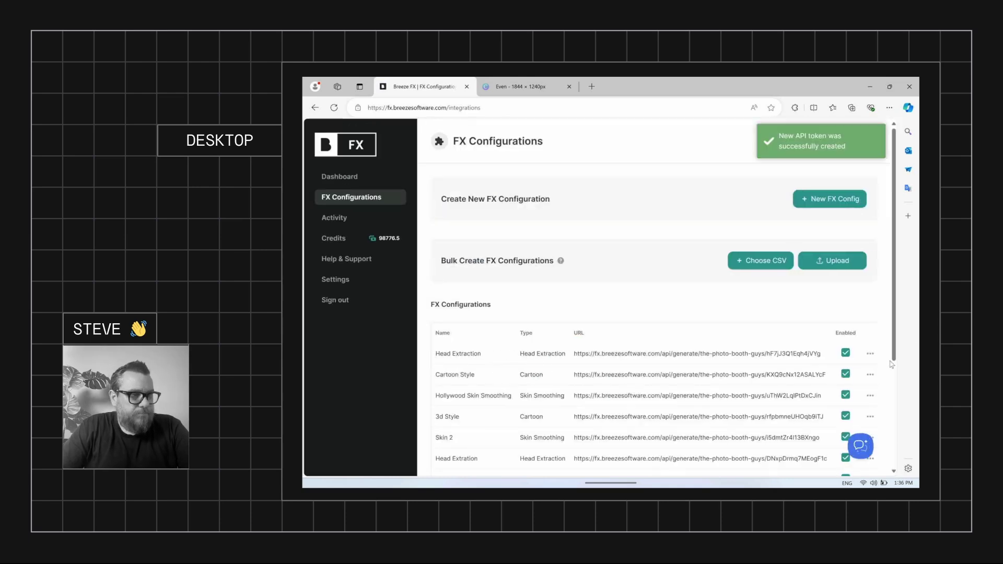
{"action": "left_click", "coordinate": [869, 353]}
{"action": "left_click", "coordinate": [815, 381]}
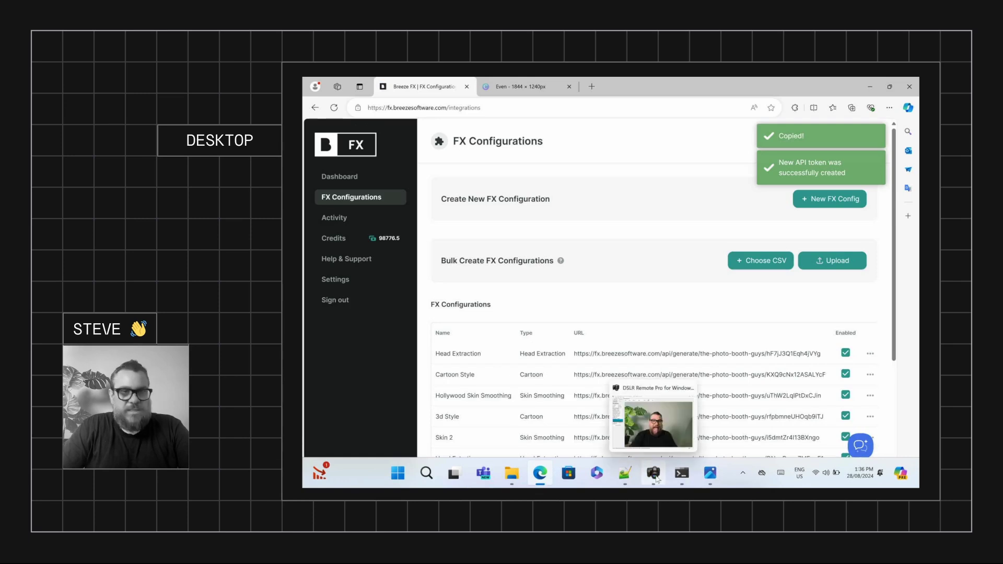
Replace the Postprocess Settings URL with the copied Head Extraction URL and confirm.
{"action": "left_click", "coordinate": [653, 474]}
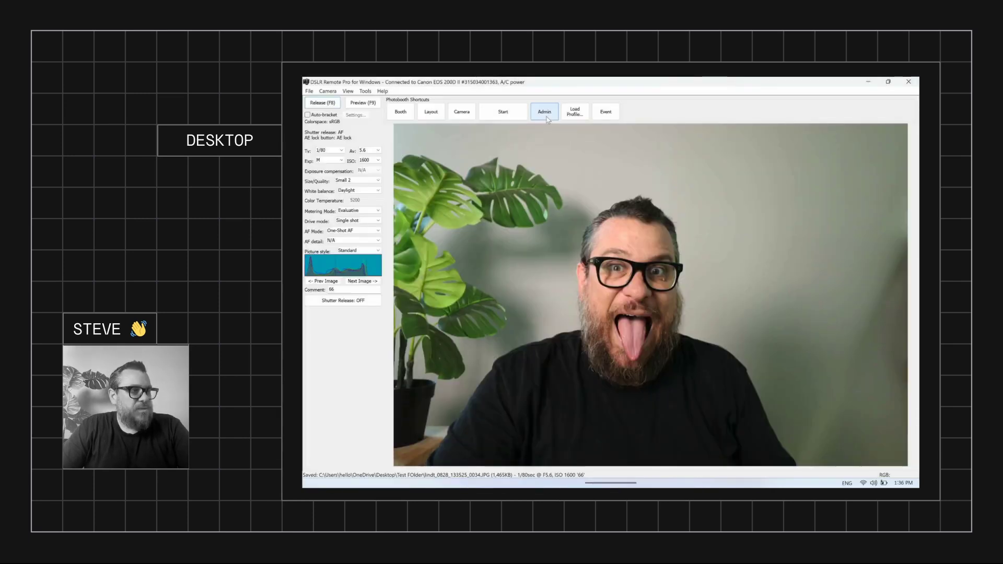
{"action": "left_click", "coordinate": [309, 91]}
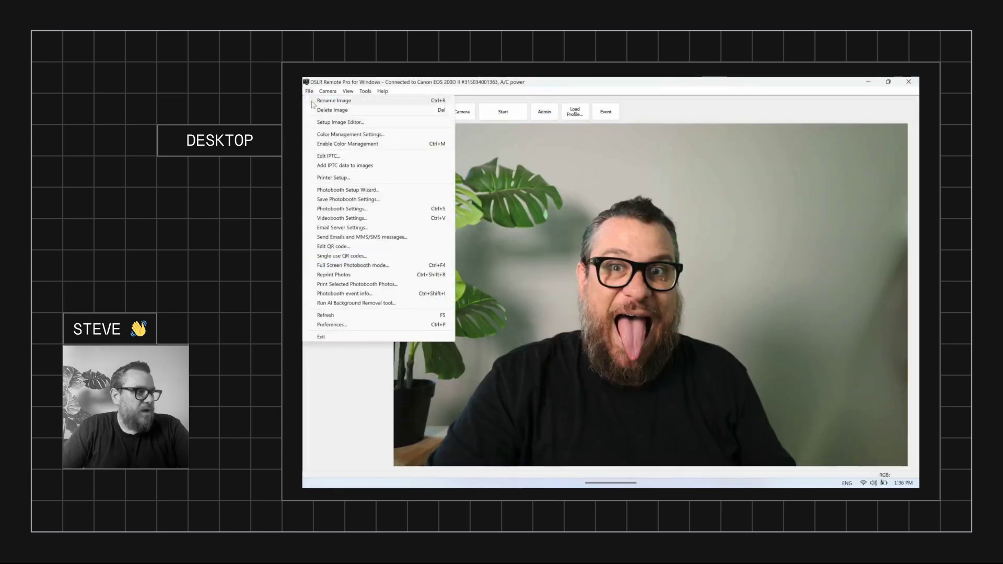
{"action": "left_click", "coordinate": [361, 211]}
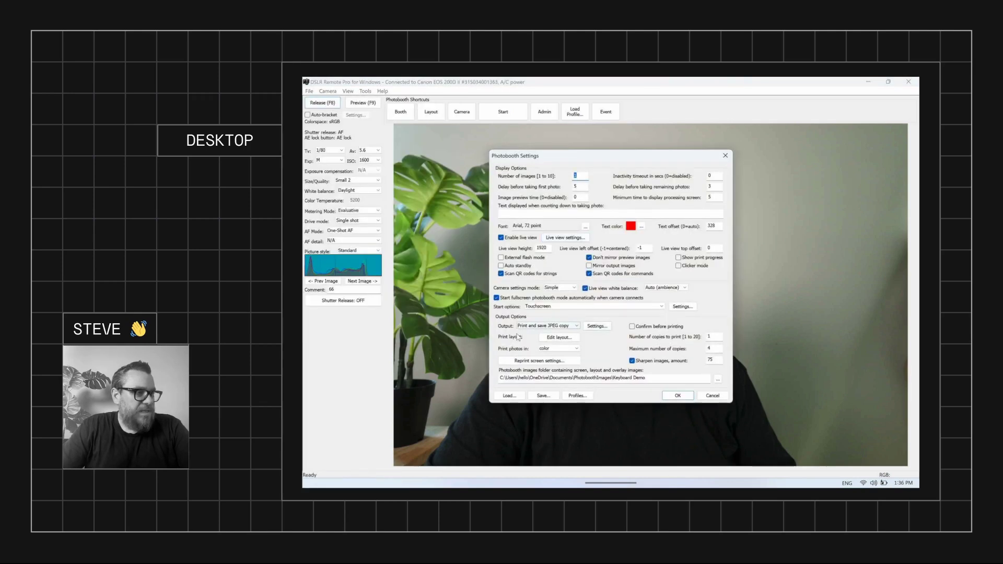
{"action": "left_click", "coordinate": [596, 325]}
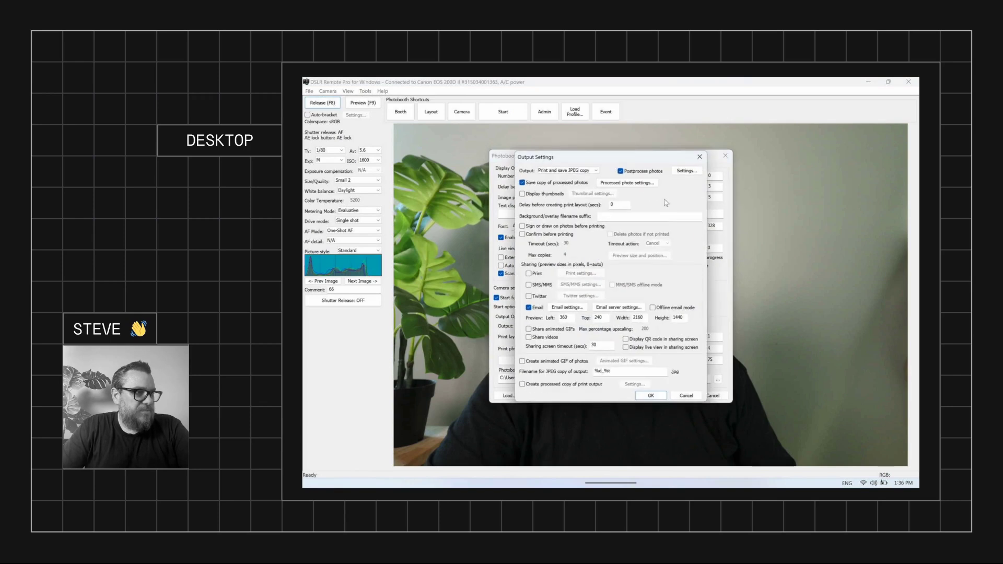
{"action": "left_click", "coordinate": [685, 170]}
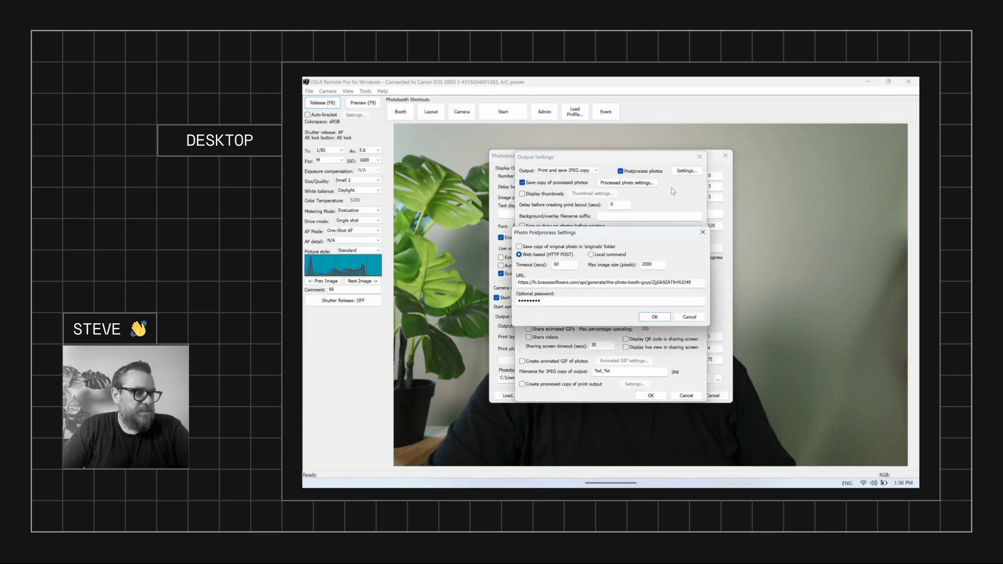
{"action": "left_click", "coordinate": [589, 282]}
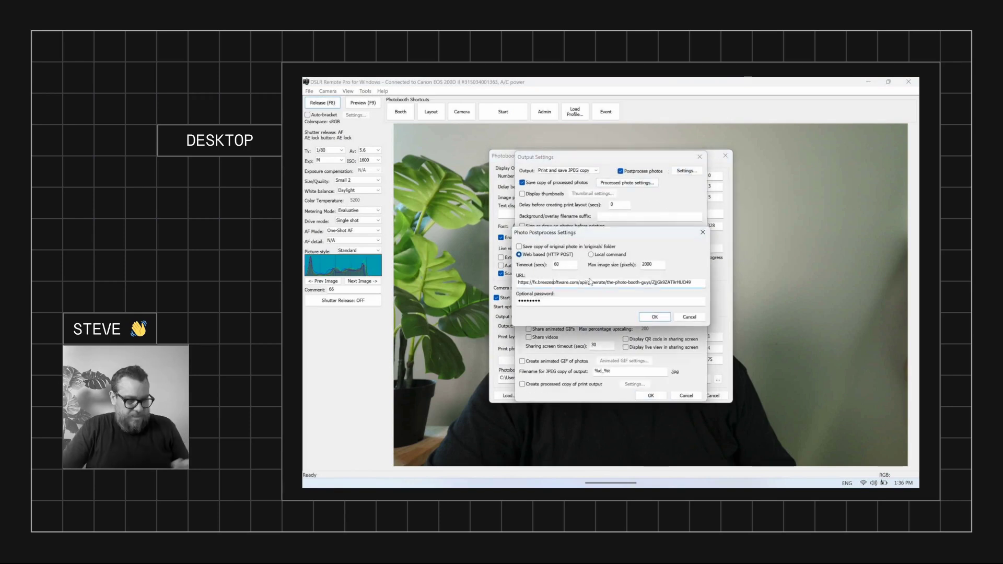
{"action": "key", "text": "ctrl+a"}
{"action": "key", "text": "ctrl+v"}
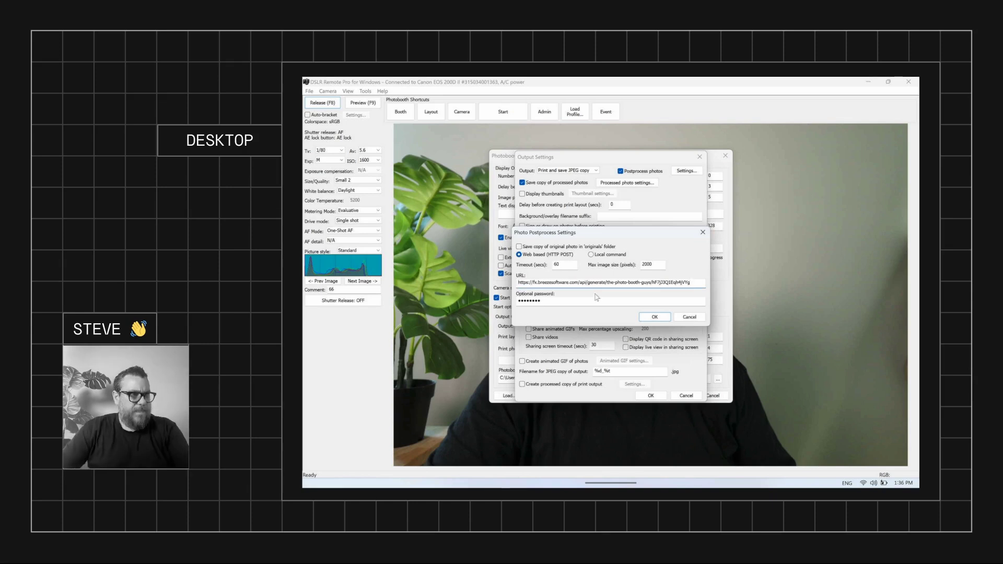
{"action": "double_click", "coordinate": [652, 264]}
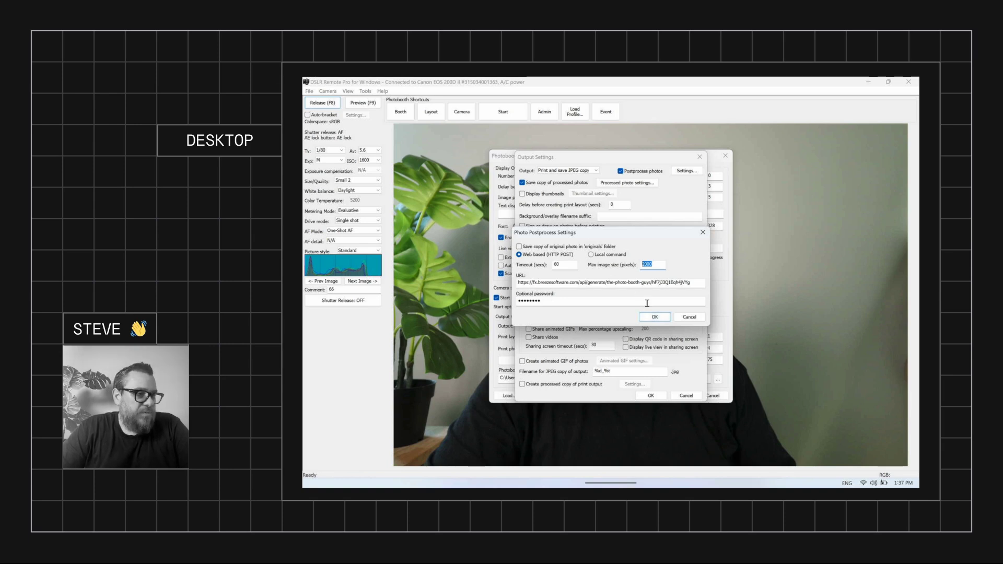
{"action": "left_click", "coordinate": [655, 318]}
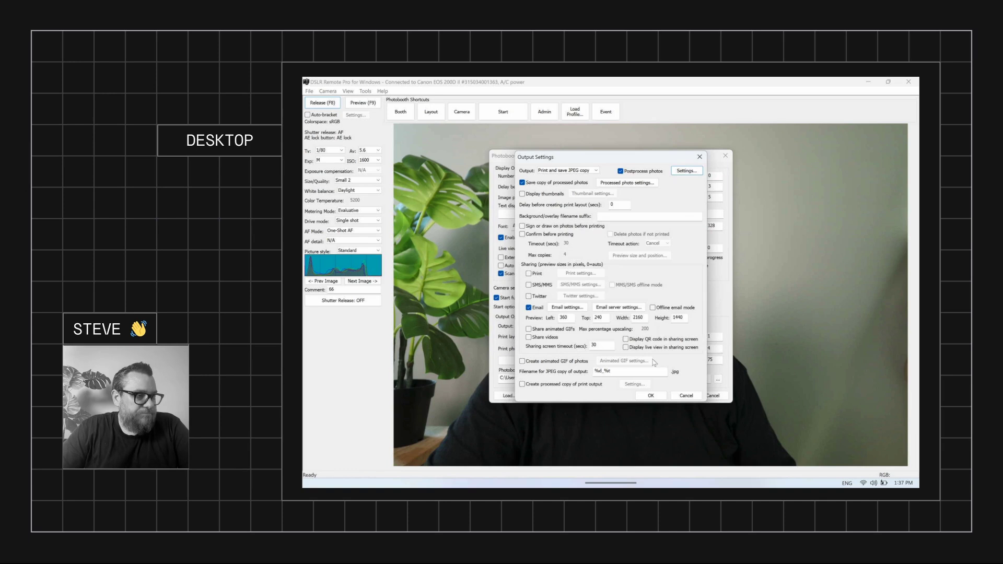
Delete the taco background.jpg from the print layout.
{"action": "left_click", "coordinate": [651, 397]}
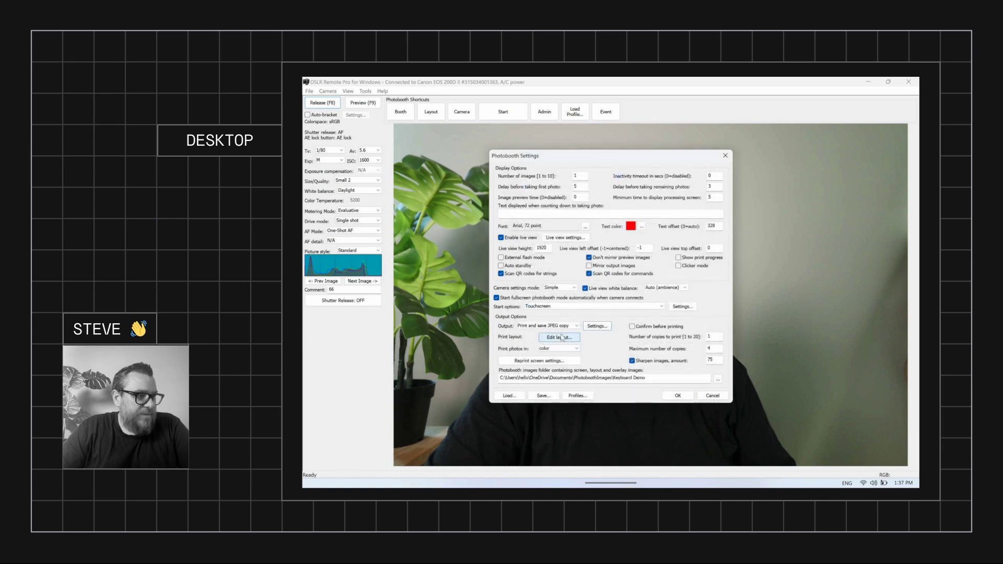
{"action": "left_click", "coordinate": [565, 338]}
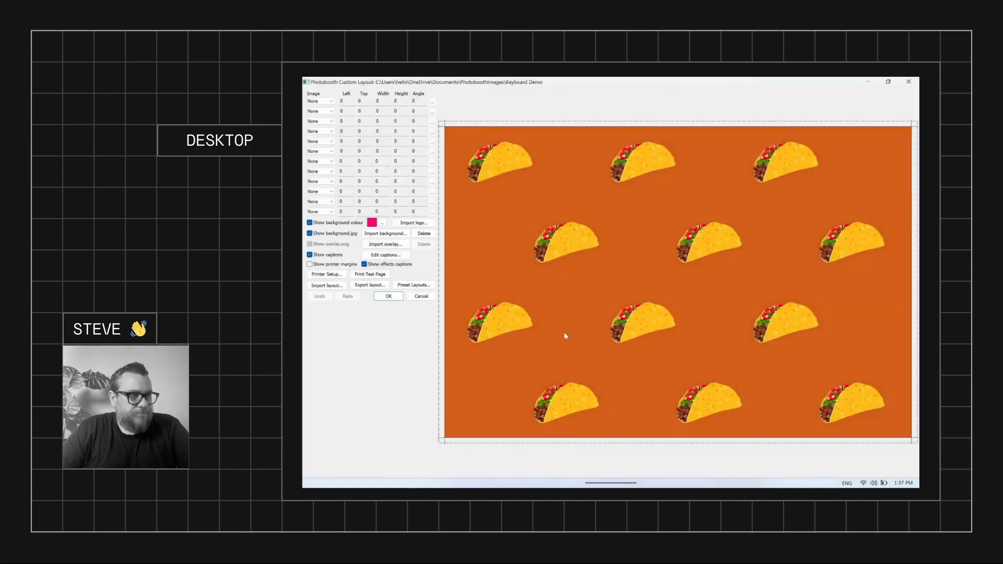
{"action": "left_click", "coordinate": [423, 234]}
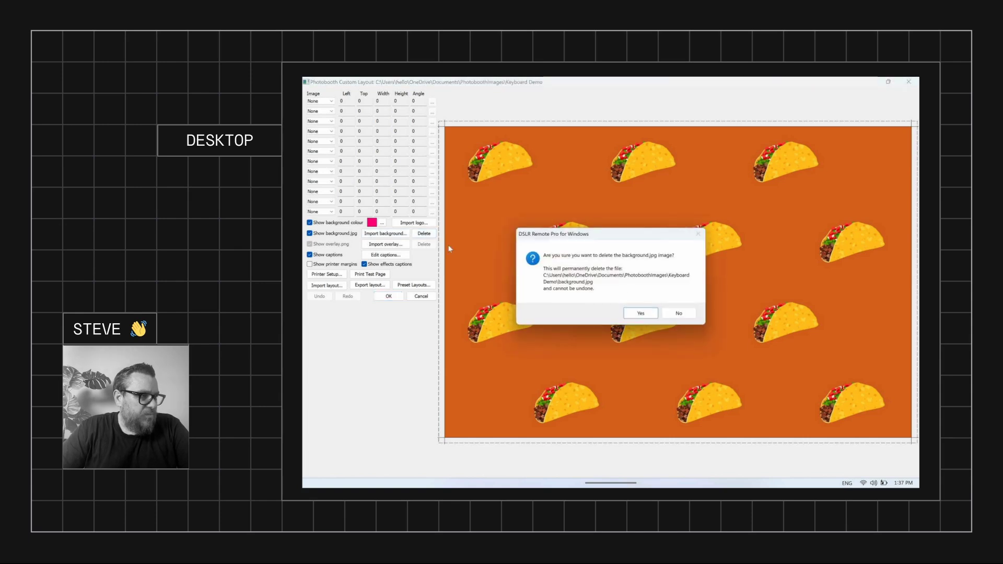
{"action": "left_click", "coordinate": [642, 312]}
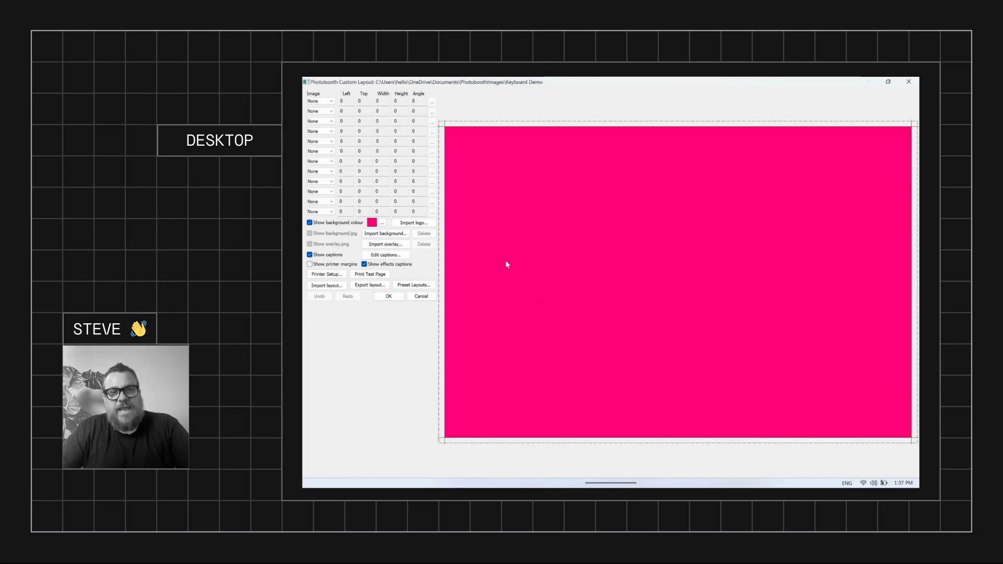
Add photo box 1 to the canvas and make it a 737×737 square.
{"action": "right_click", "coordinate": [559, 177]}
{"action": "left_click", "coordinate": [587, 233]}
{"action": "left_click_drag", "start_coordinate": [624, 239], "coordinate": [639, 272]}
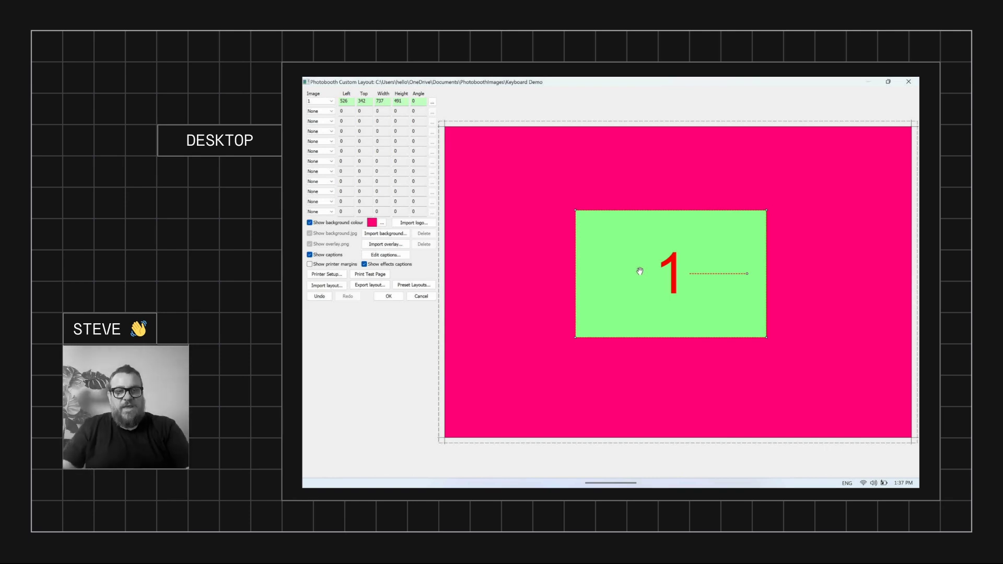
{"action": "right_click", "coordinate": [618, 244]}
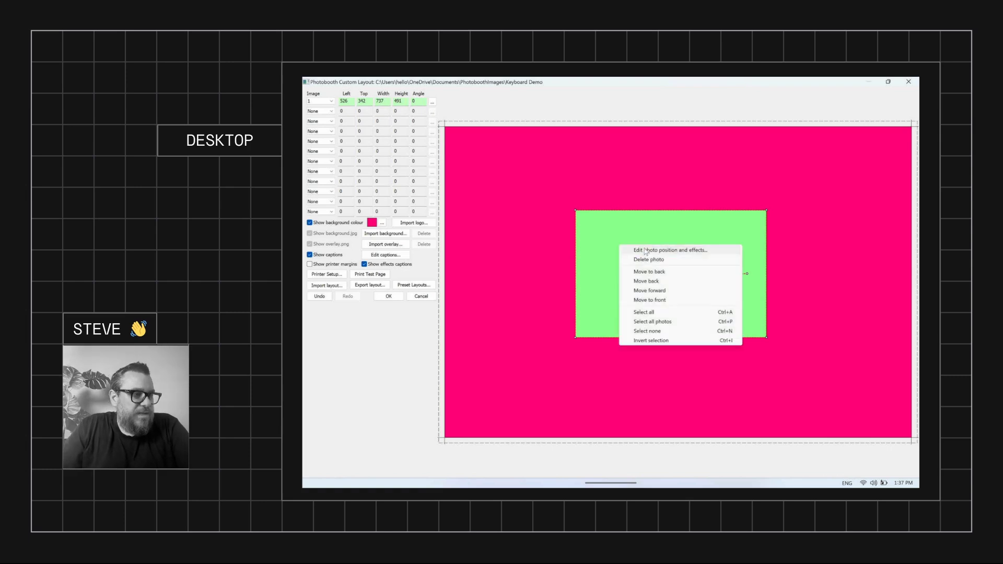
{"action": "left_click", "coordinate": [646, 251]}
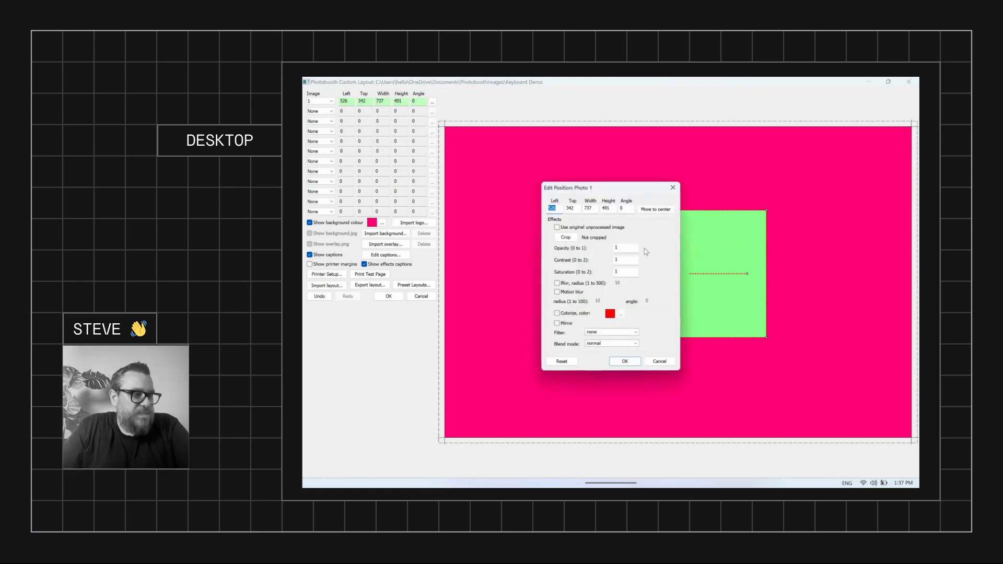
{"action": "double_click", "coordinate": [611, 206]}
{"action": "type", "text": "737"}
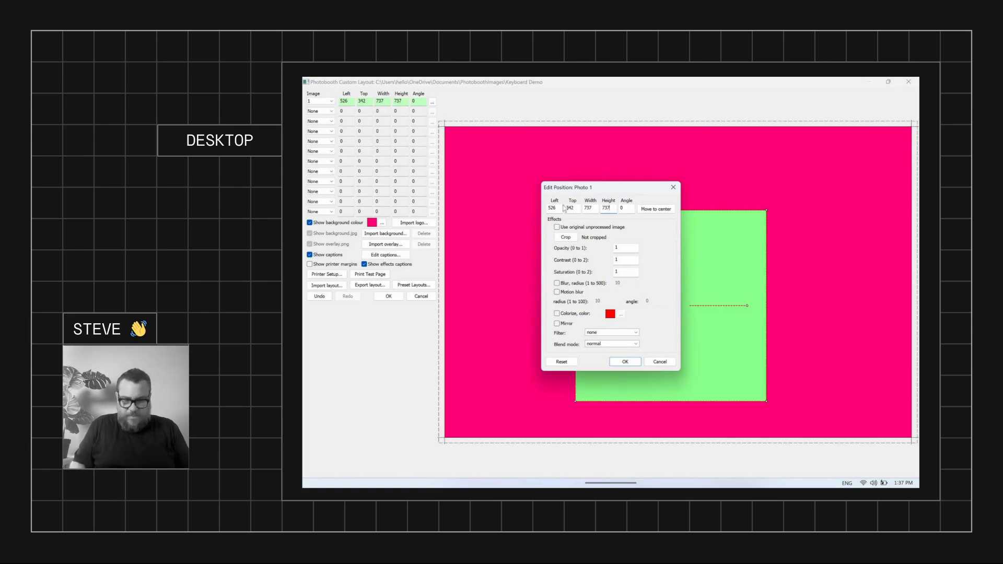
{"action": "key", "text": "Return"}
{"action": "left_click_drag", "start_coordinate": [648, 280], "coordinate": [677, 240]}
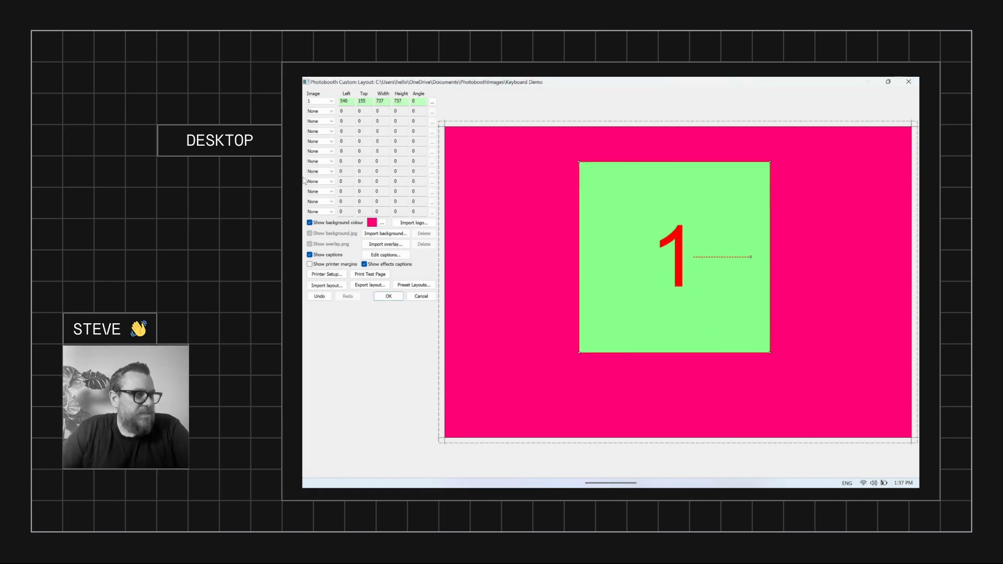
{"action": "left_click", "coordinate": [401, 235]}
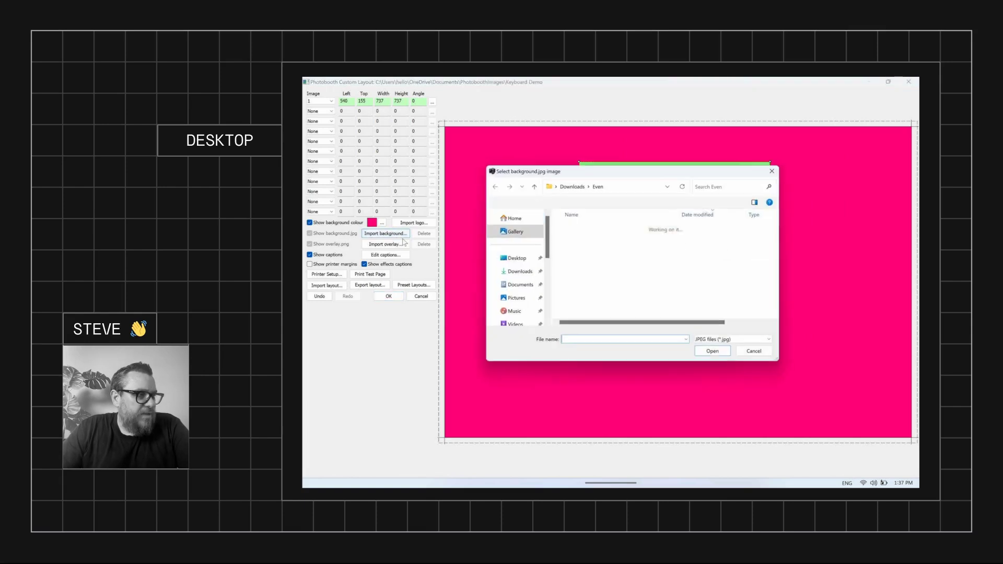
Load the bodybuilder workout background, fit photo box 1 at 675×675 over the head, and accept.
{"action": "left_click", "coordinate": [579, 251]}
{"action": "left_click", "coordinate": [712, 355]}
{"action": "left_click_drag", "start_coordinate": [655, 225], "coordinate": [665, 196]}
{"action": "left_click_drag", "start_coordinate": [665, 258], "coordinate": [660, 295]}
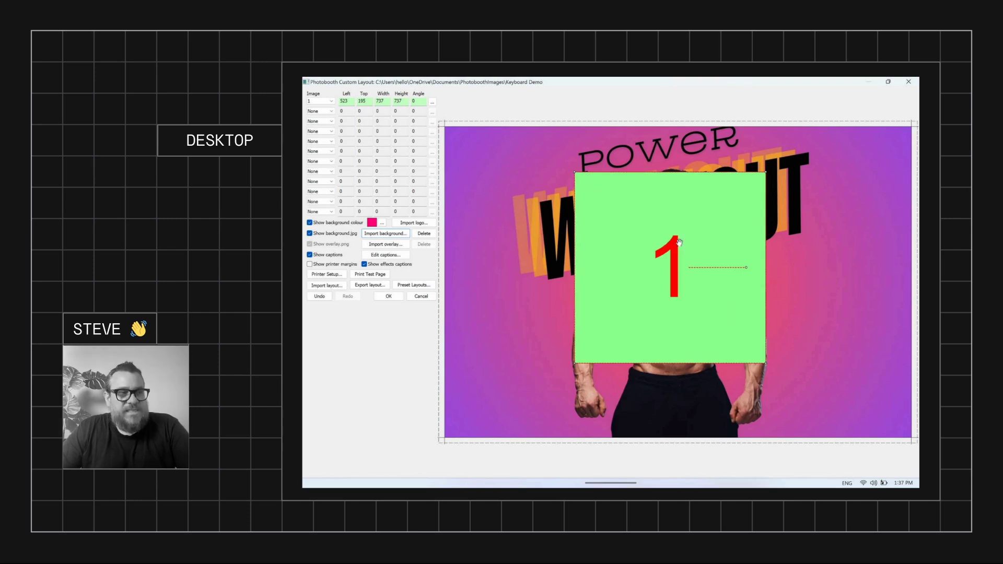
{"action": "left_click_drag", "start_coordinate": [667, 272], "coordinate": [676, 218]}
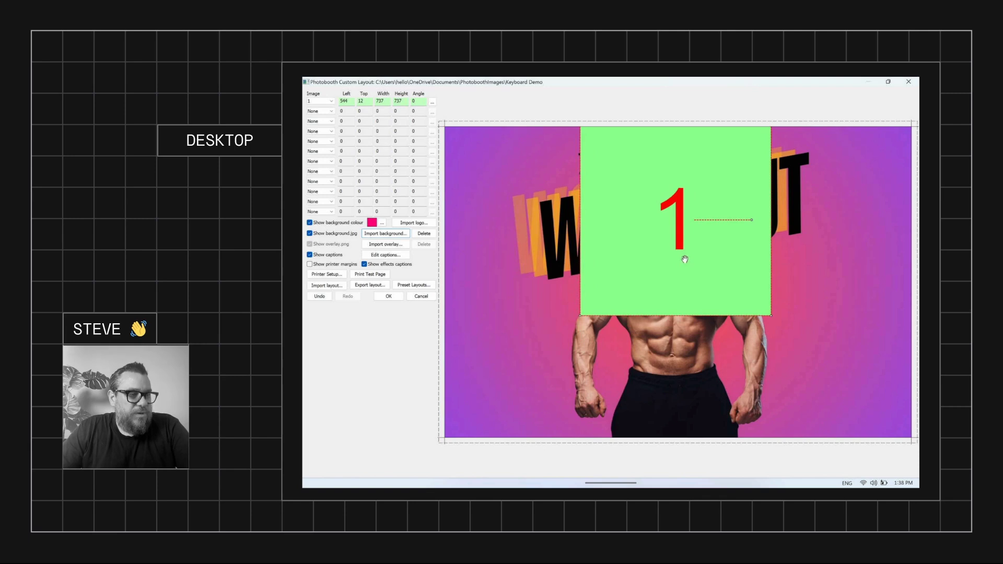
{"action": "left_click_drag", "start_coordinate": [771, 315], "coordinate": [725, 285]}
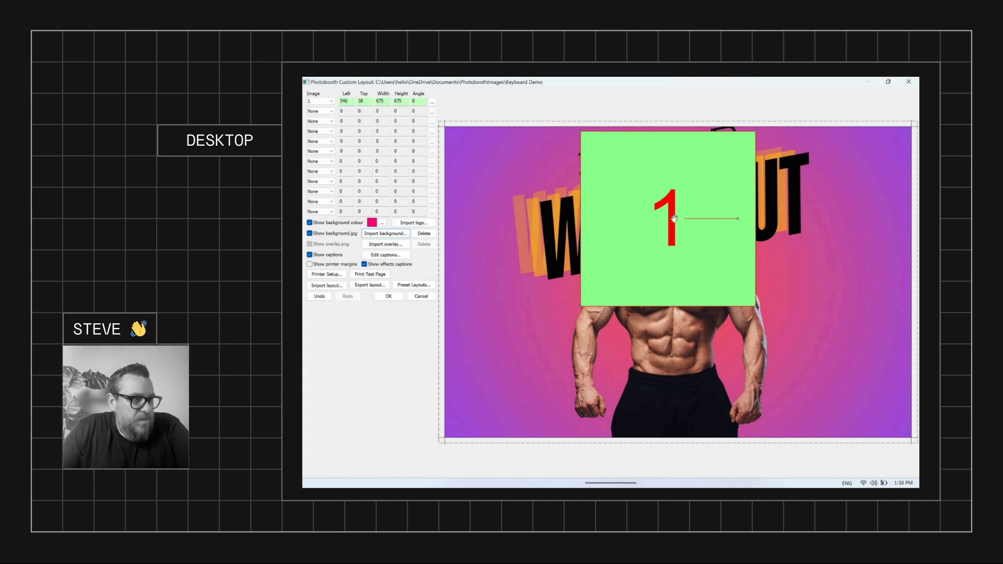
{"action": "left_click", "coordinate": [389, 299]}
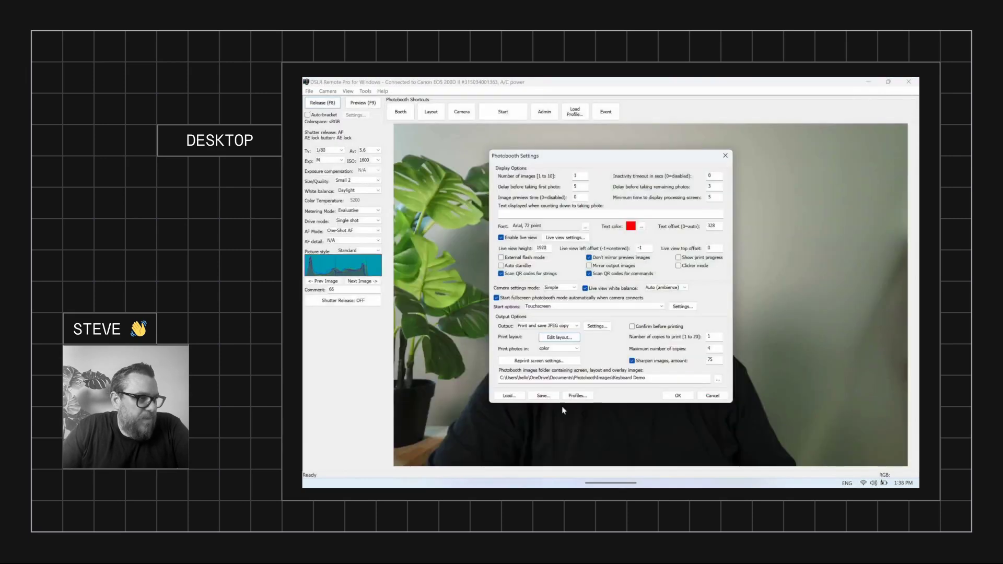
Close Photobooth Settings and take a test shot producing the Power Workout print.
{"action": "left_click", "coordinate": [677, 398]}
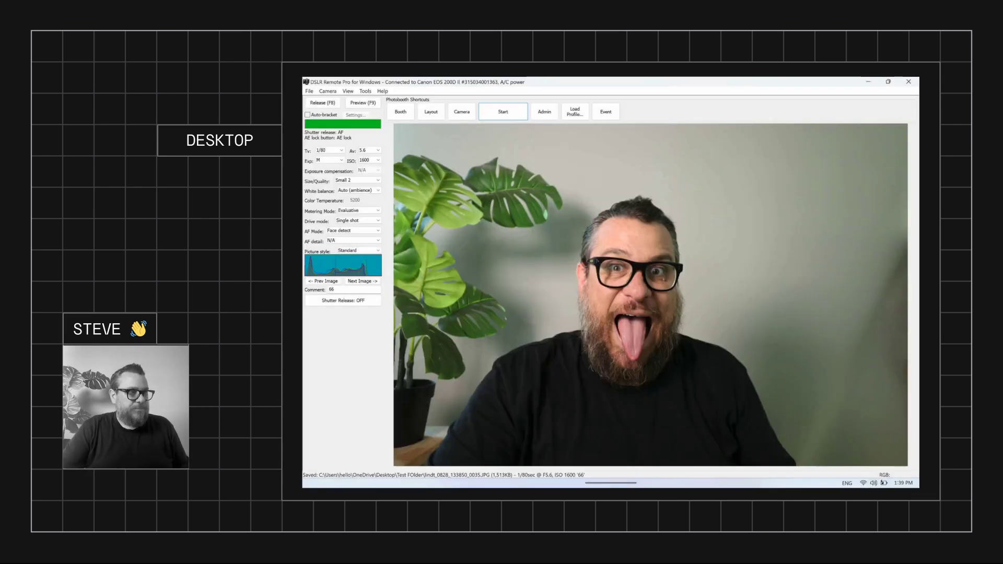
Import the Face Taco layout, overwriting the existing background file, and accept it.
{"action": "left_click", "coordinate": [309, 92]}
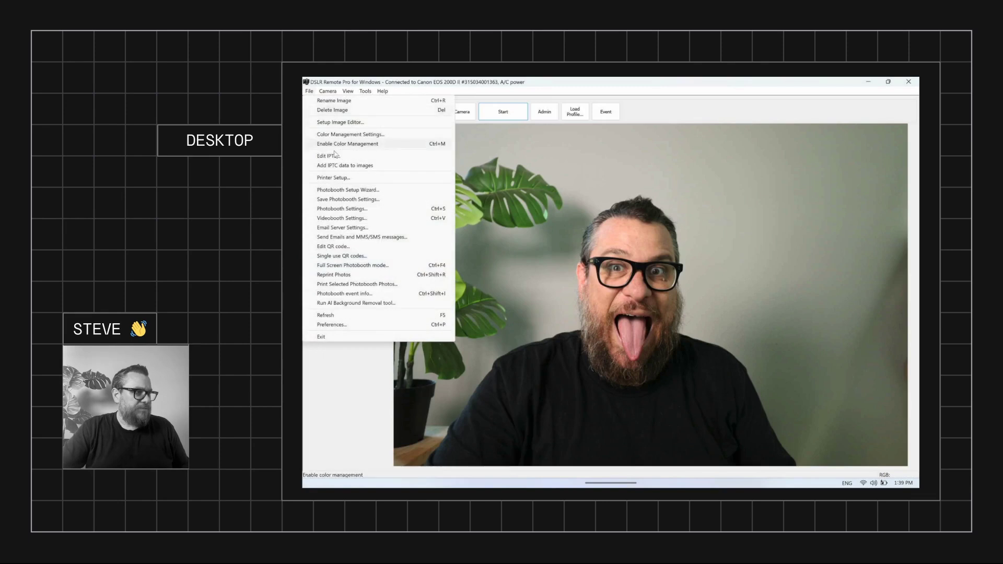
{"action": "left_click", "coordinate": [353, 210]}
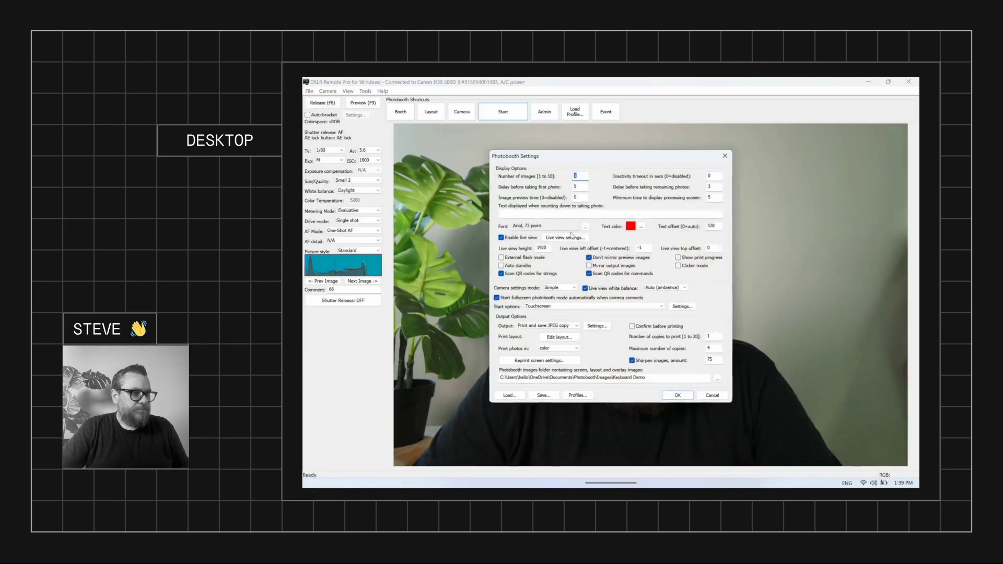
{"action": "left_click", "coordinate": [559, 337]}
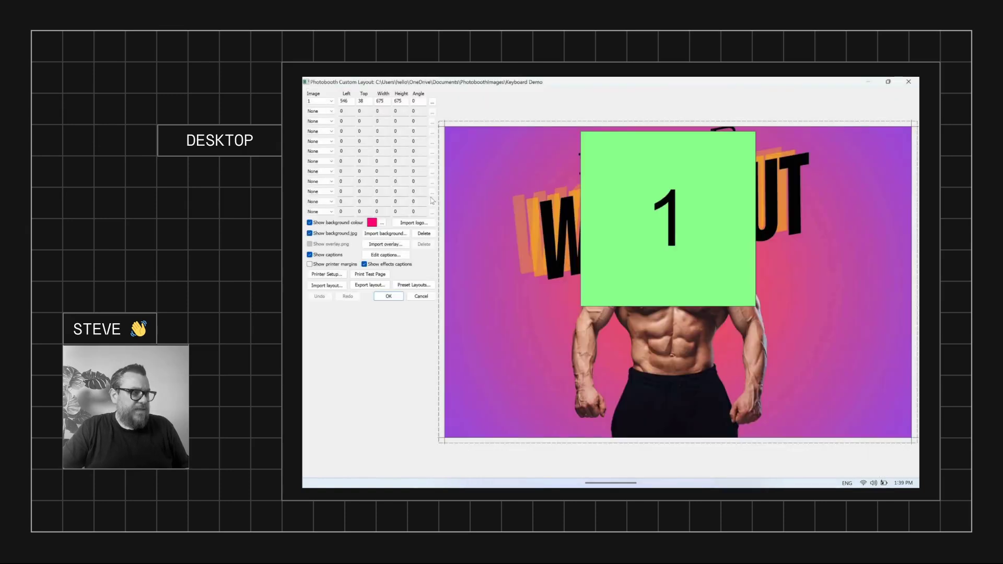
{"action": "left_click", "coordinate": [327, 288]}
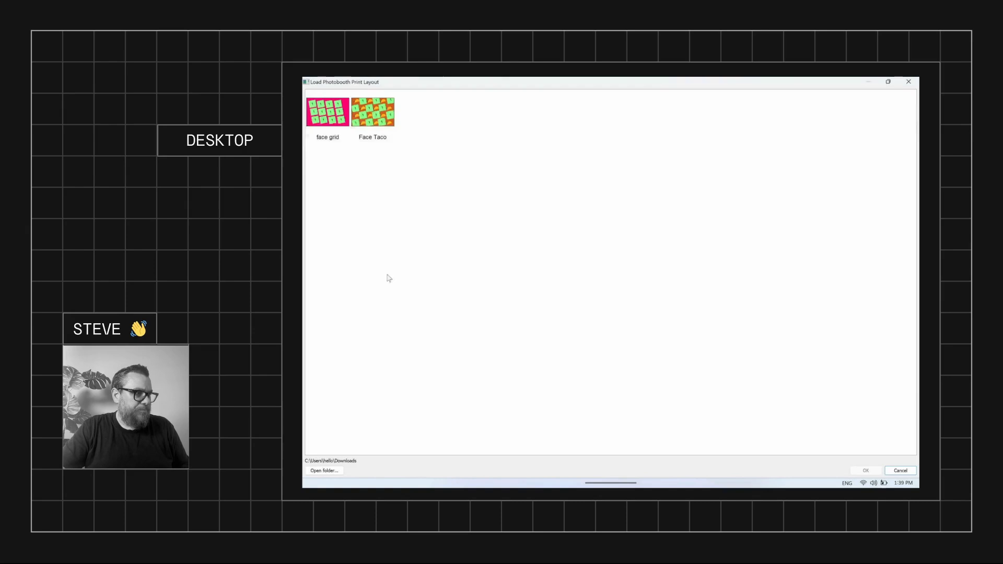
{"action": "double_click", "coordinate": [387, 115]}
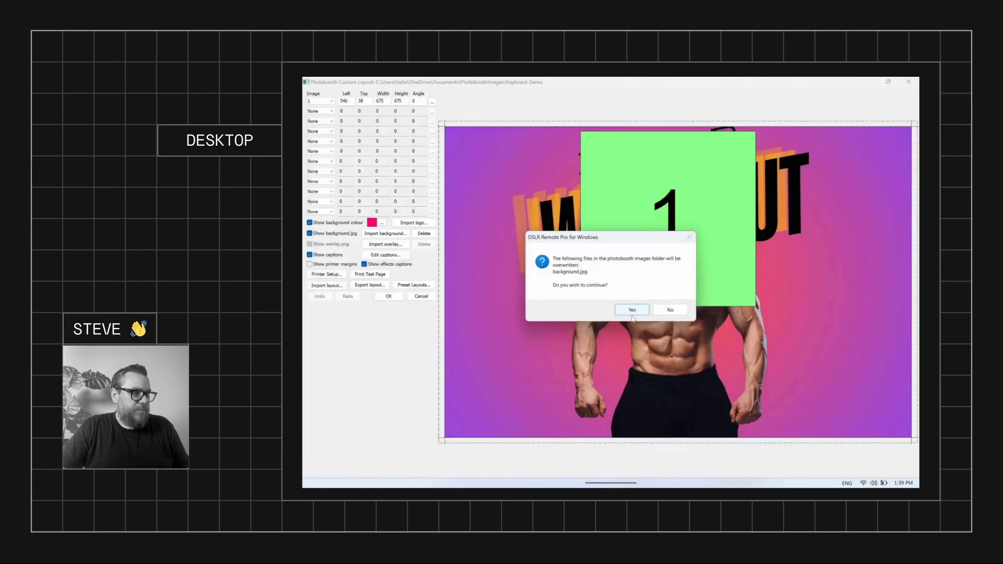
{"action": "left_click", "coordinate": [631, 310]}
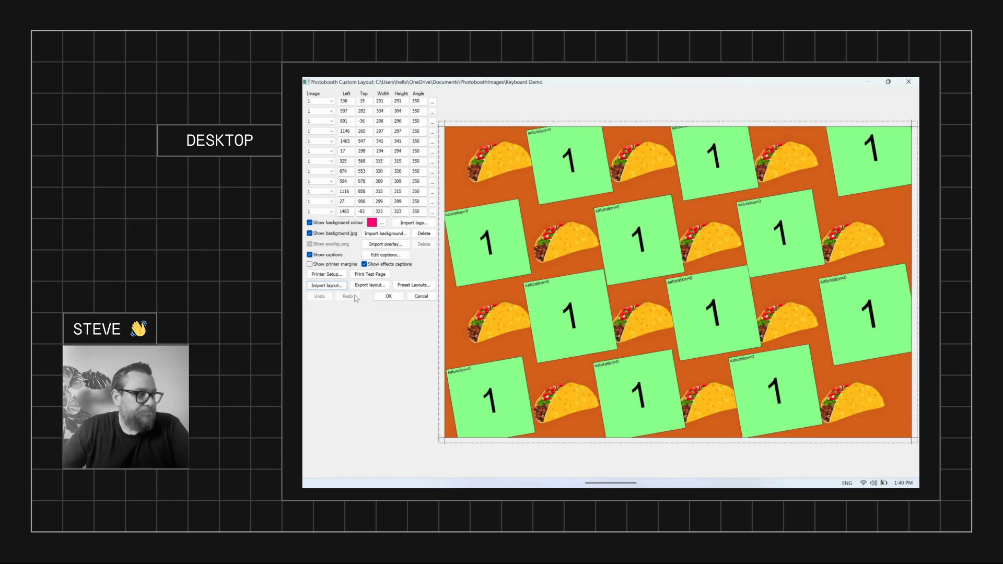
{"action": "left_click", "coordinate": [391, 301]}
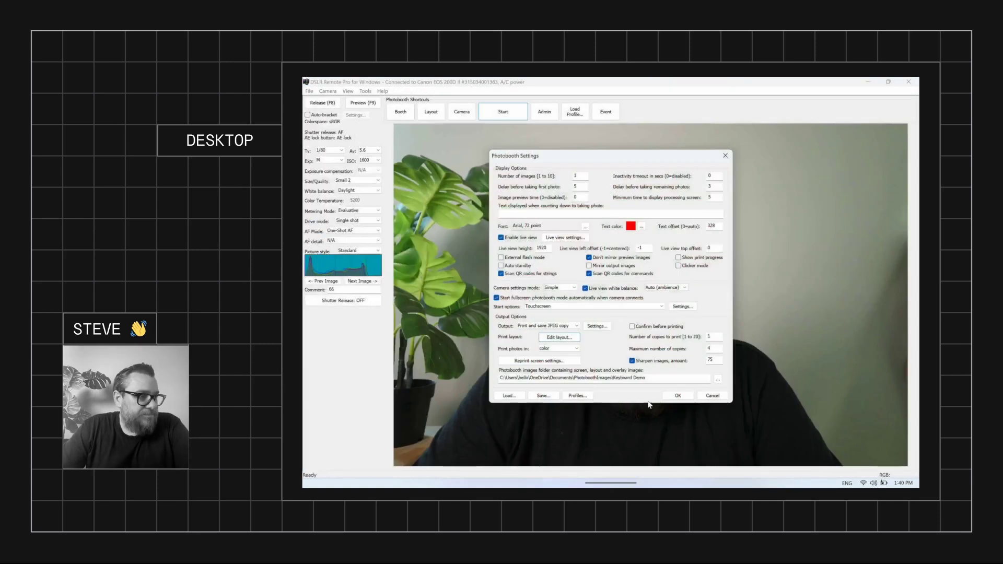
Close Photobooth Settings and start a photobooth session for the taco grid print.
{"action": "left_click", "coordinate": [679, 392]}
{"action": "left_click", "coordinate": [502, 111]}
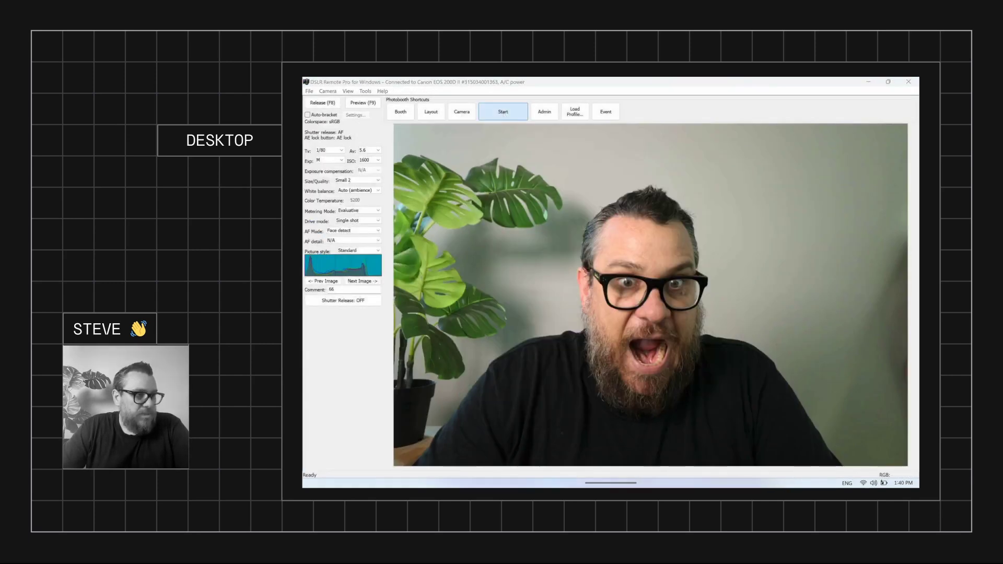